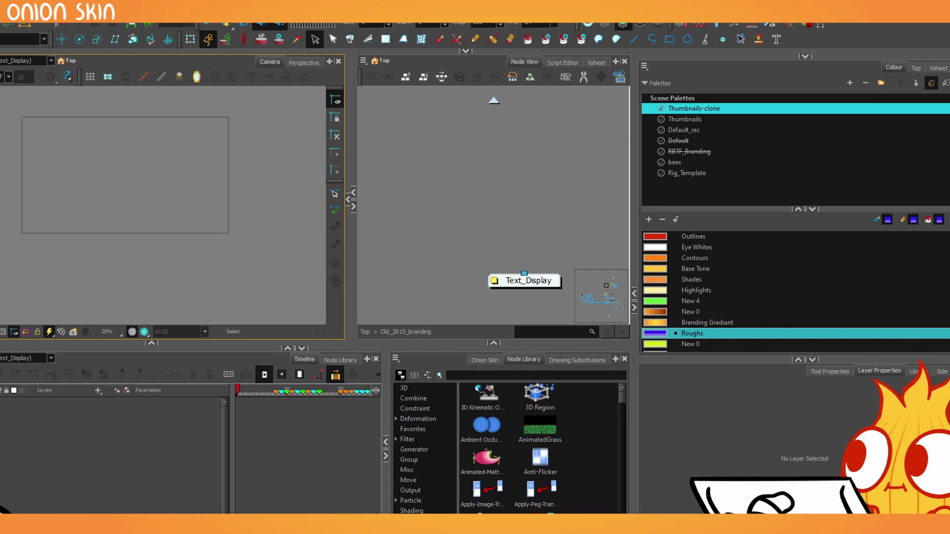
Delete the Text_Display node from the Old_2015_branding group.
scroll(464, 141, "down", 1)
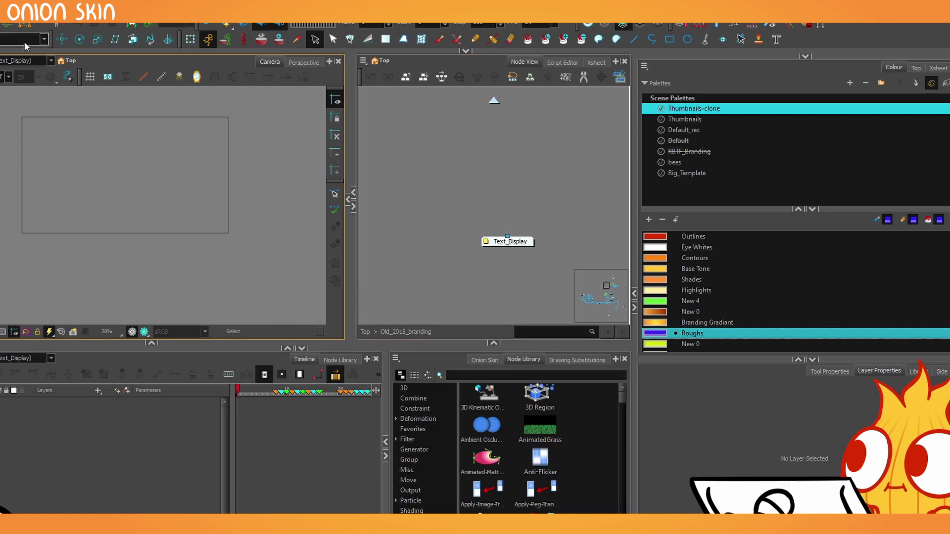
left_click(25, 41)
left_click(465, 198)
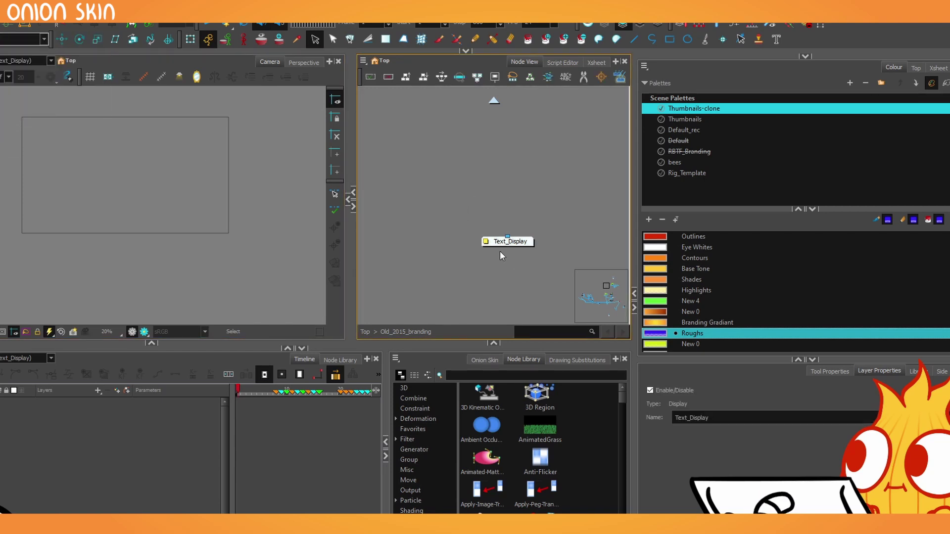
key("Delete")
Move the Composite_15 node so it sits directly above the MAIN display node.
scroll(482, 206, "down", 4)
left_click_drag(476, 229, 602, 127)
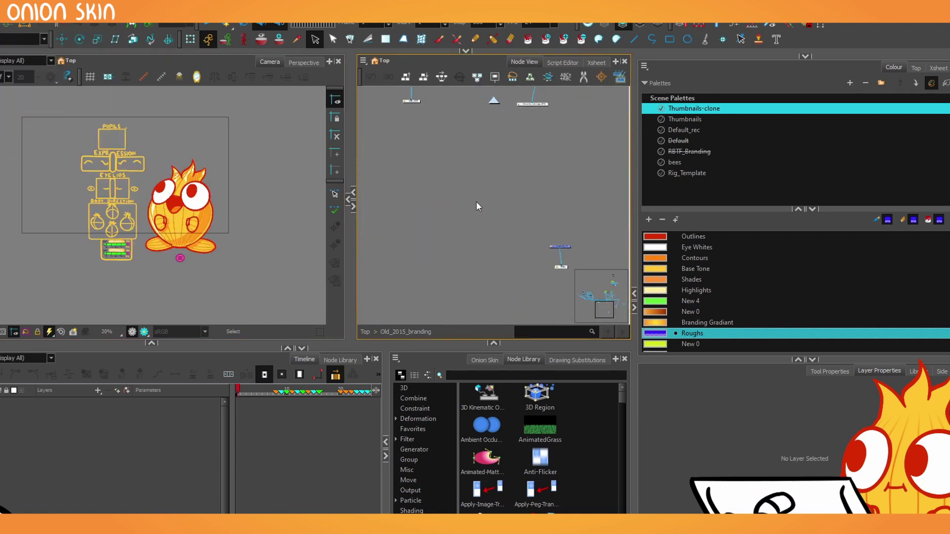
left_click_drag(564, 259, 509, 179)
scroll(512, 178, "up", 5)
left_click_drag(530, 143, 524, 257)
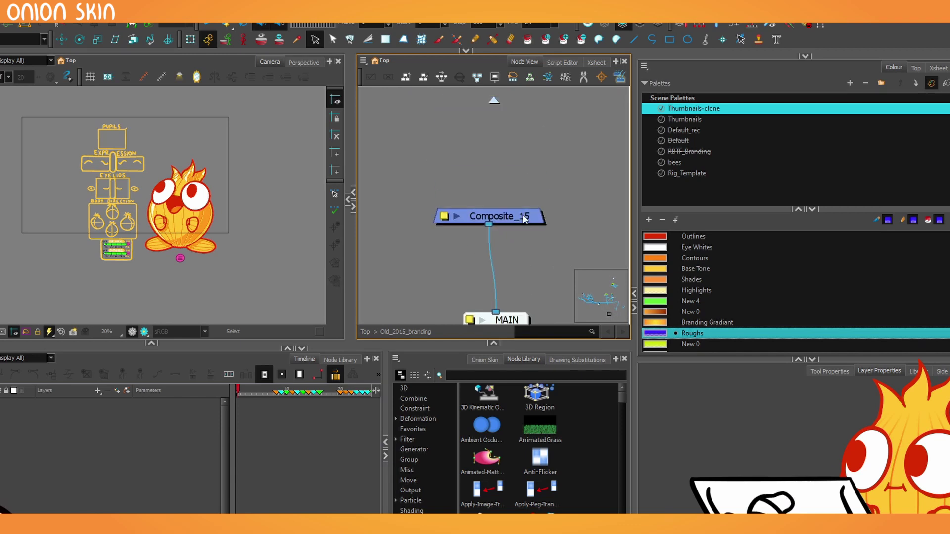
left_click_drag(525, 218, 531, 261)
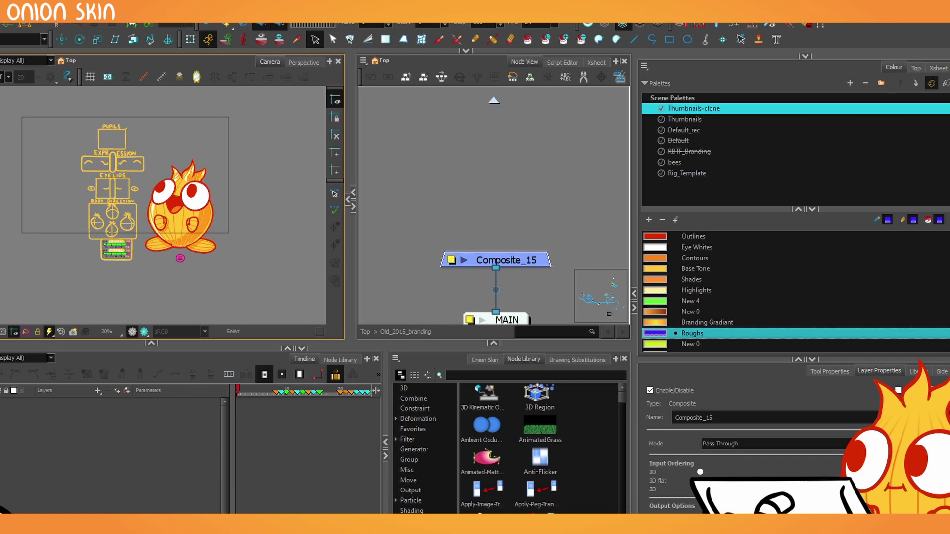
left_click(459, 161)
scroll(463, 164, "down", 5)
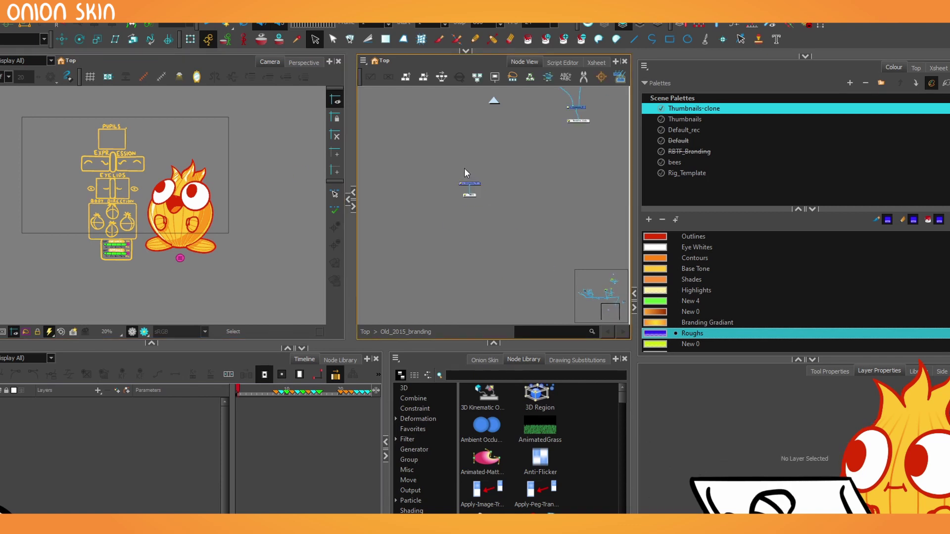
scroll(464, 173, "up", 5)
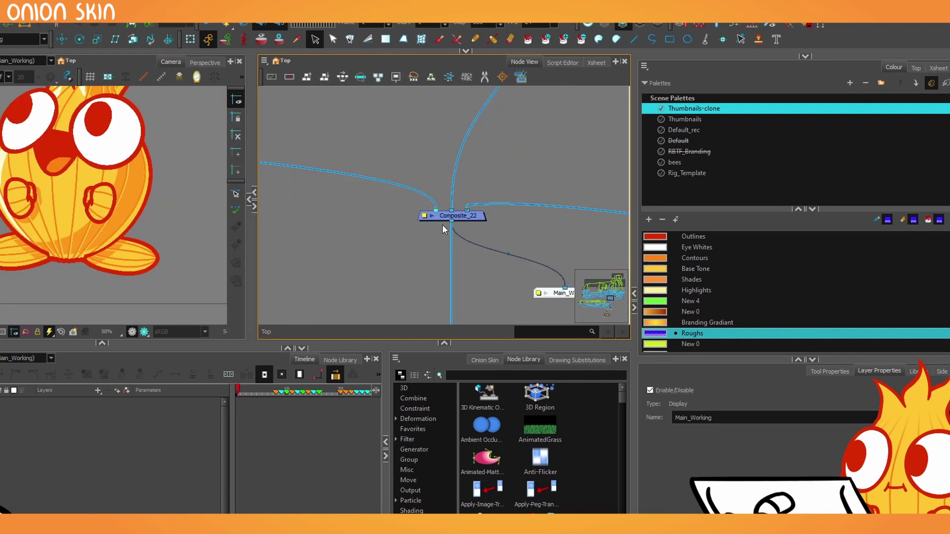
Insert a composite node directly below Composite_22 and connect Composite_22's output to it twice.
scroll(442, 227, "down", 3)
scroll(141, 221, "down", 4)
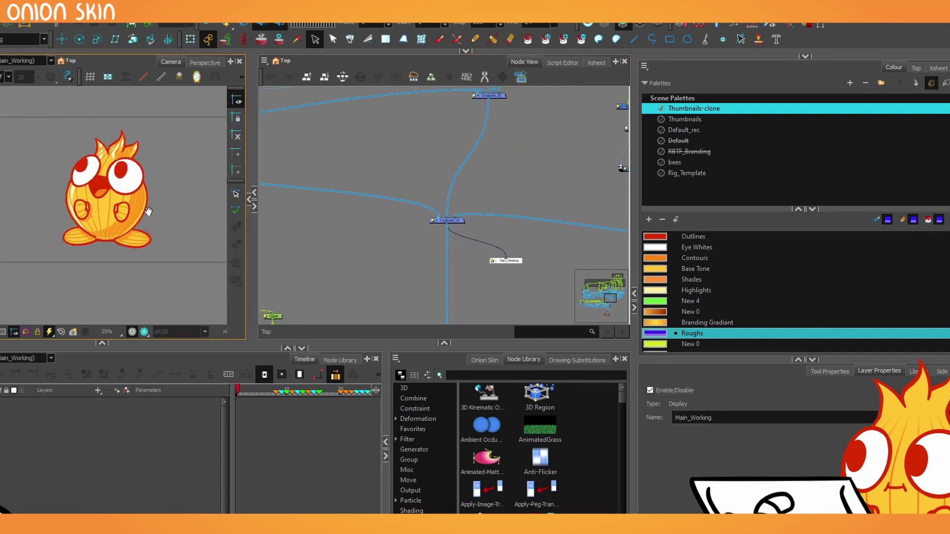
scroll(146, 212, "up", 3)
left_click_drag(504, 251, 496, 228)
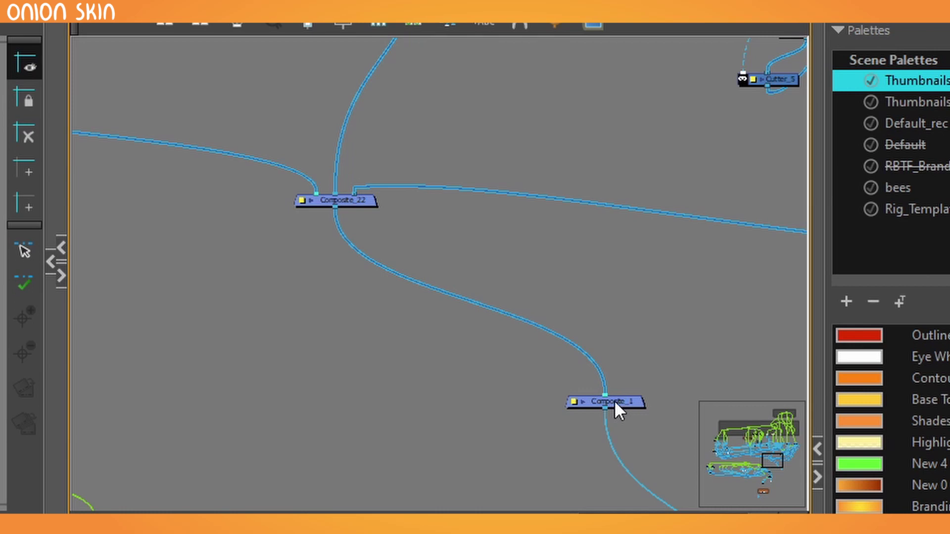
left_click_drag(614, 400, 393, 409)
left_click_drag(335, 213, 423, 402)
left_click(393, 405)
Search the node library for "appl", insert an Apply-Peg-Transformation node on one Composite_22 to Composite_1 connection and move it aside.
left_click(360, 250)
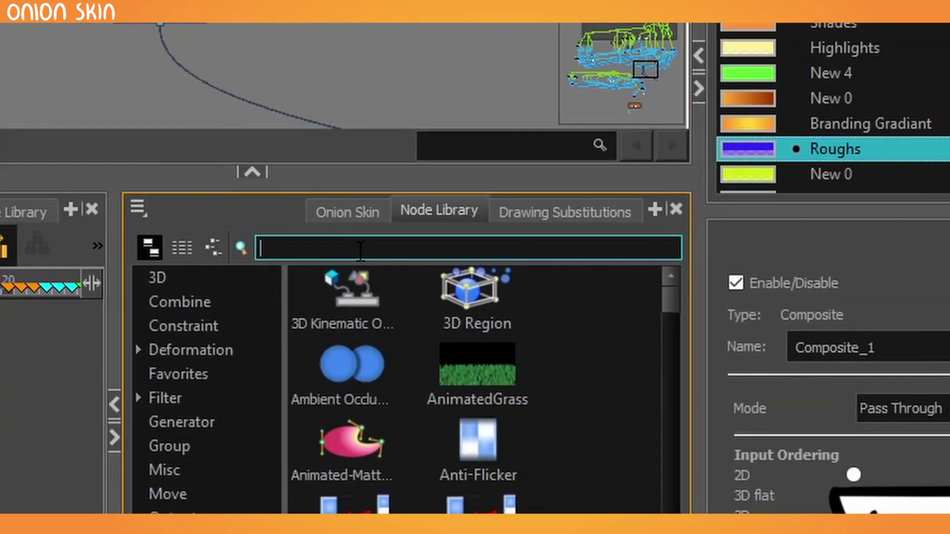
type("appl")
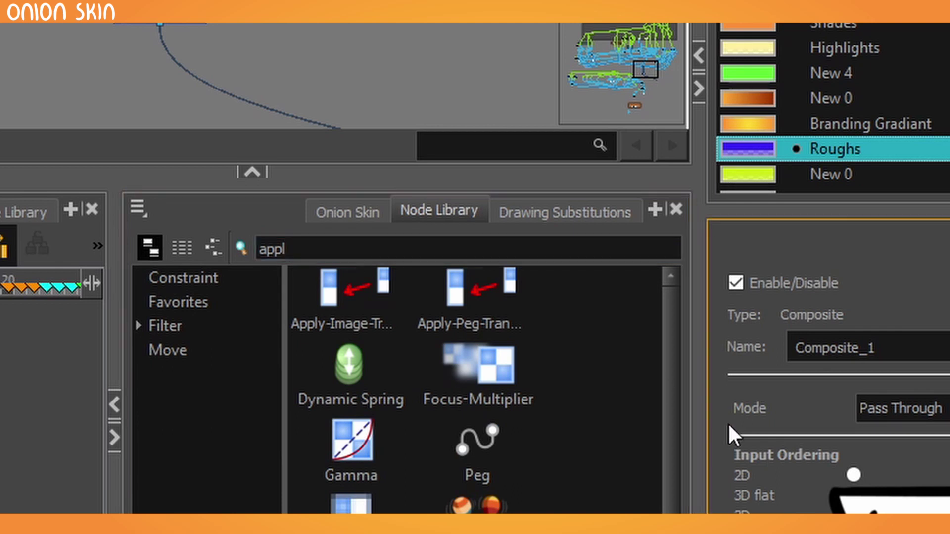
left_click_drag(469, 302, 172, 353)
scroll(172, 353, "up", 3)
left_click_drag(224, 337, 347, 372)
left_click_drag(250, 354, 463, 384)
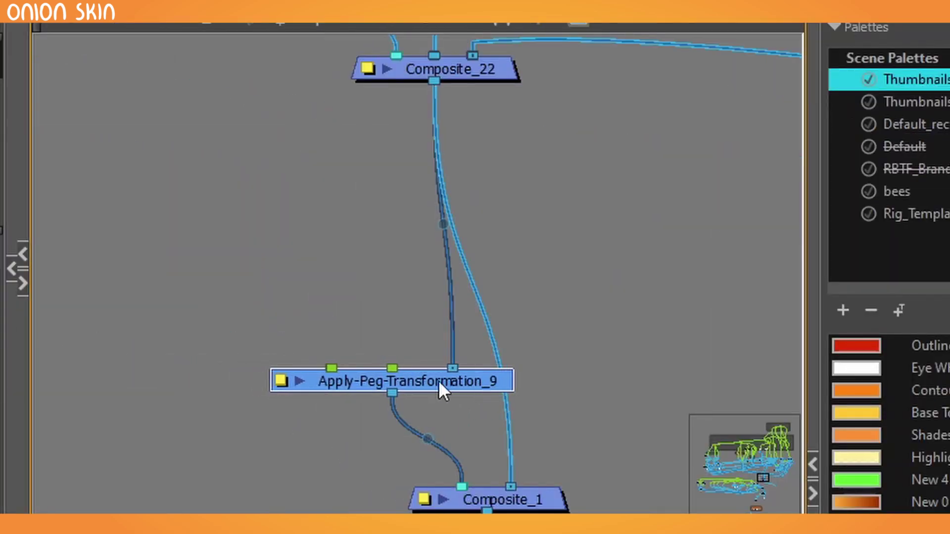
left_click_drag(393, 377, 255, 331)
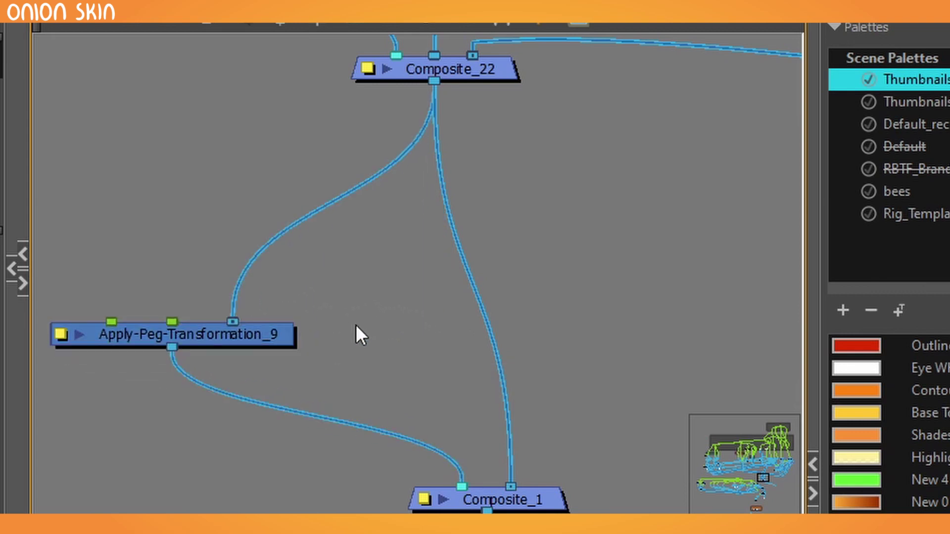
Add a peg above the Apply-Peg-Transformation node and connect it to that node's first input.
key("ctrl+p")
left_click_drag(420, 313, 153, 146)
left_click_drag(152, 146, 279, 359)
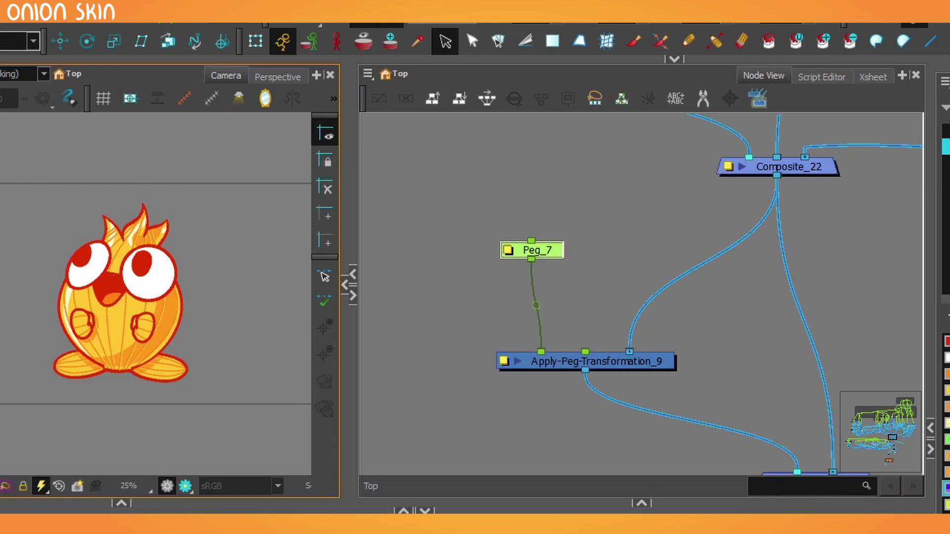
Translate the new peg so the duplicate character stands beside the original in the camera view.
left_click(61, 42)
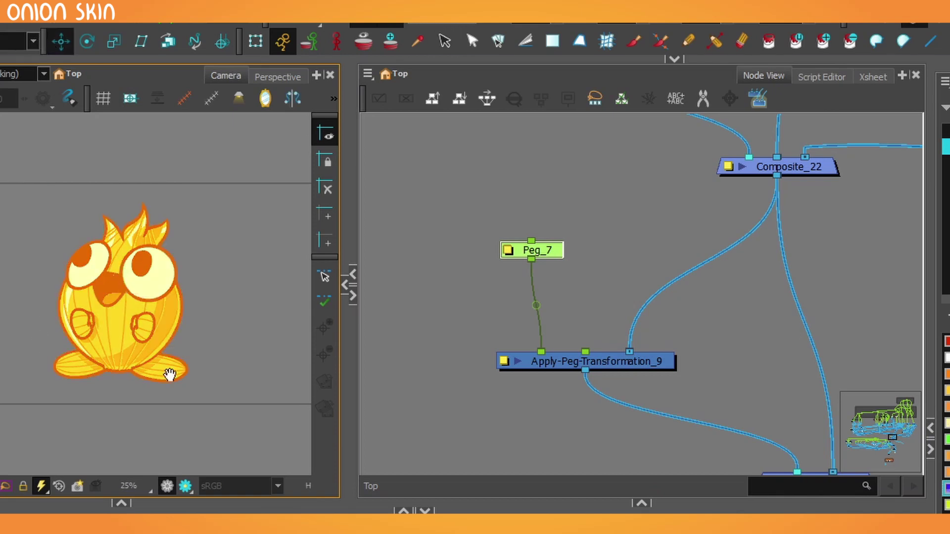
left_click_drag(170, 373, 71, 344)
left_click_drag(39, 383, 198, 386)
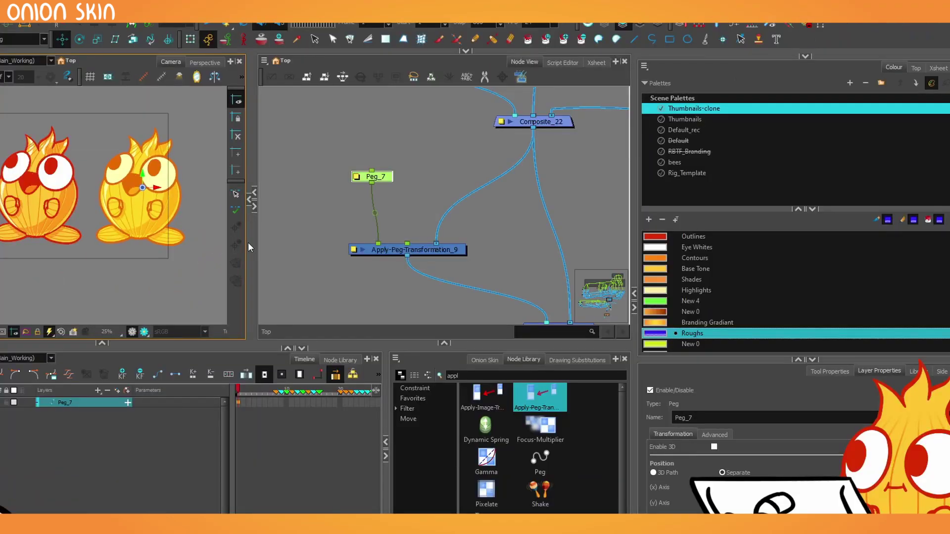
left_click(604, 320)
Switch the camera view to render preview and bring the two branches above Composite_1 into view.
left_click_drag(488, 209, 390, 153)
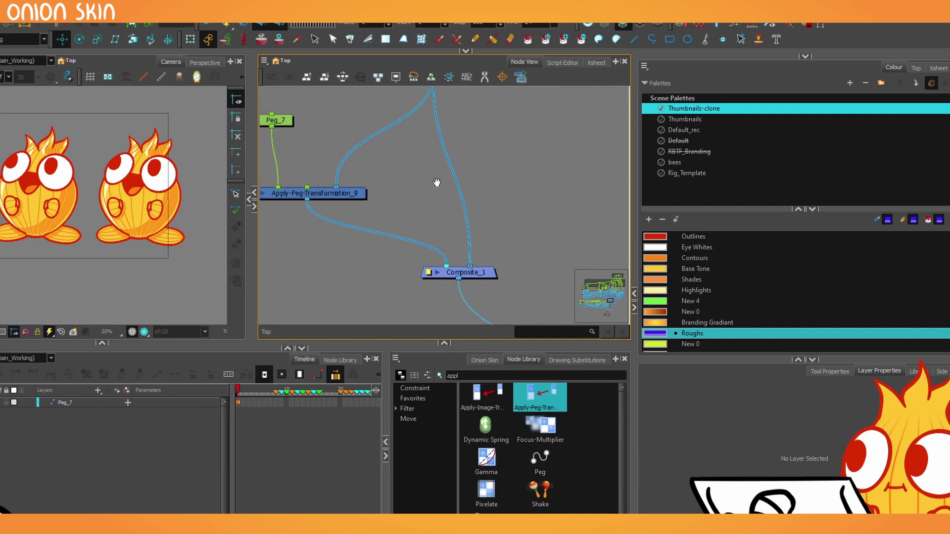
scroll(436, 182, "up", 1)
left_click(144, 332)
scroll(331, 256, "up", 3)
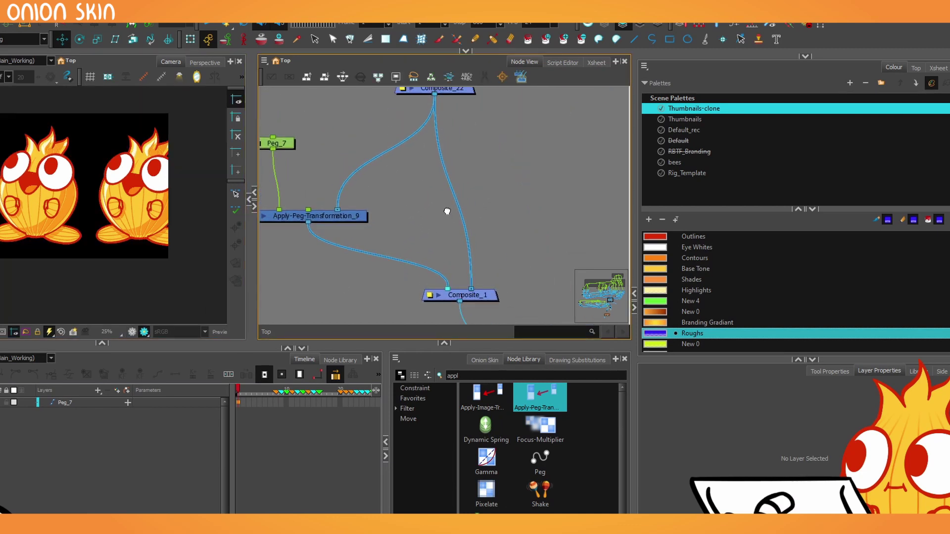
Search the node library for "glow" and insert a Glow node on the direct Composite_22 to Composite_1 connection.
double_click(546, 376)
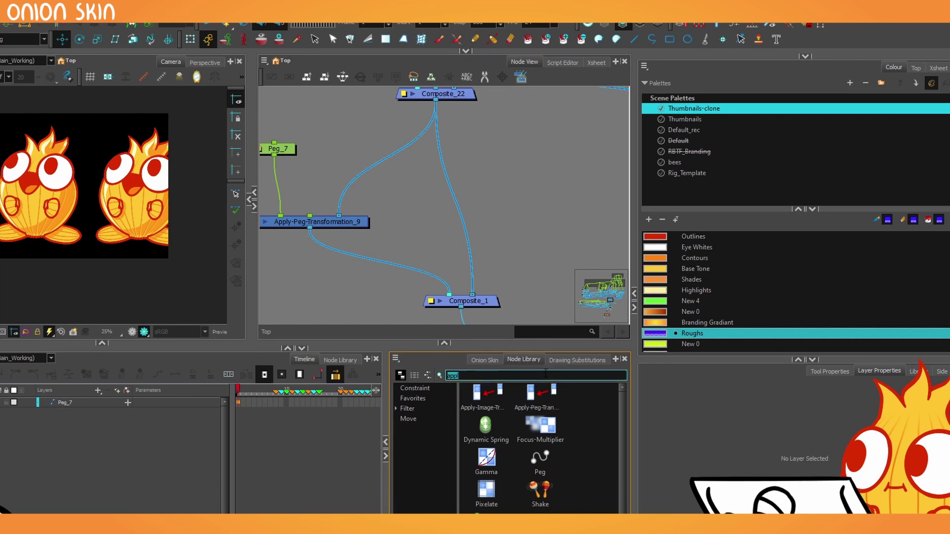
type("glow")
left_click(547, 401)
left_click_drag(547, 401, 463, 235)
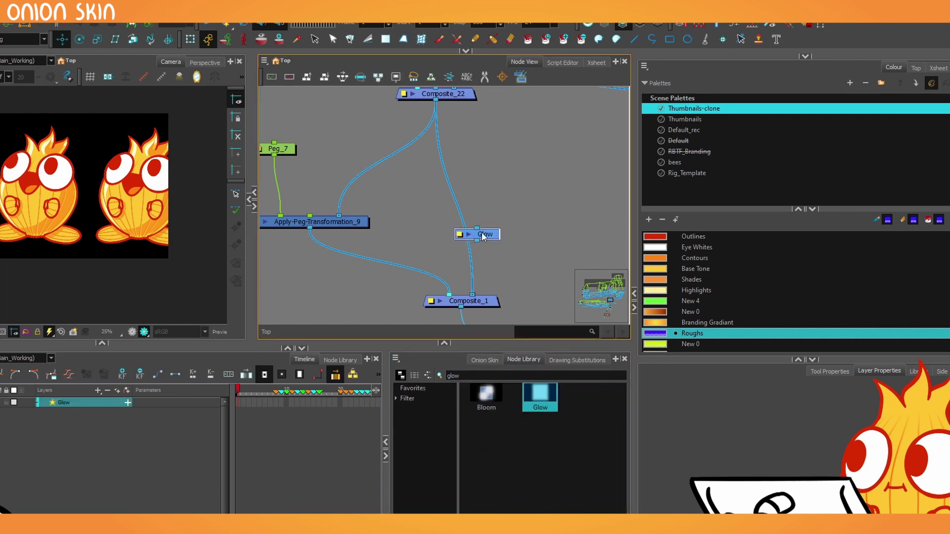
Set the Glow node's radius to 40.
left_click(742, 468)
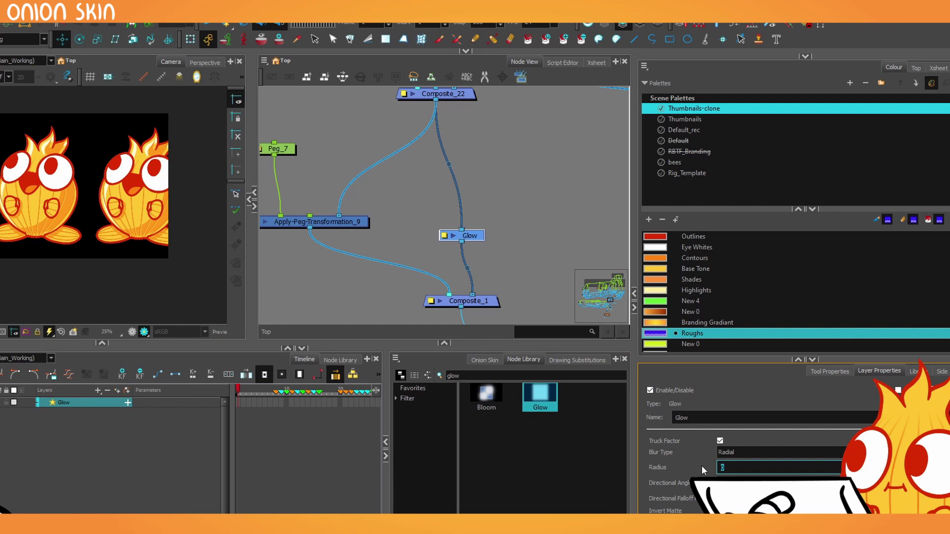
type("40")
key("Return")
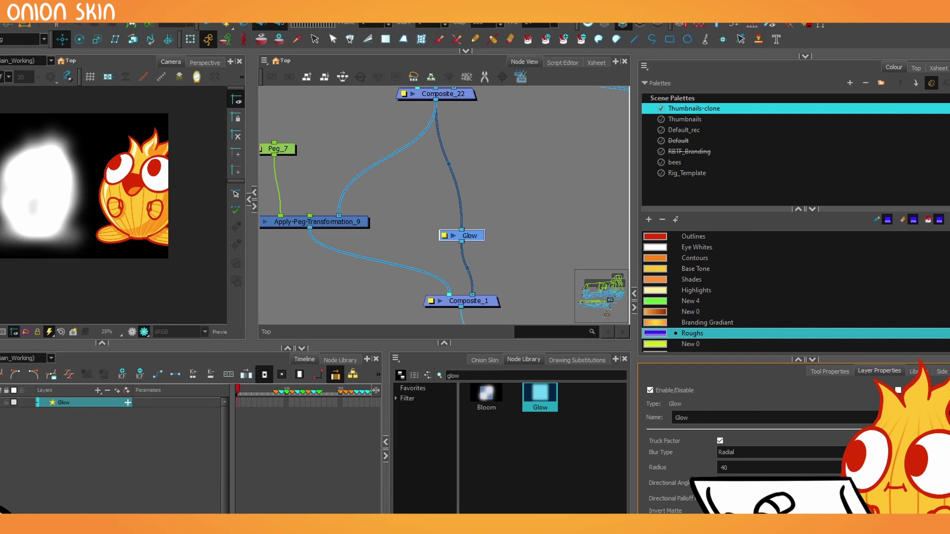
Set the Glow node's radius to 10 and deselect the node.
double_click(723, 468)
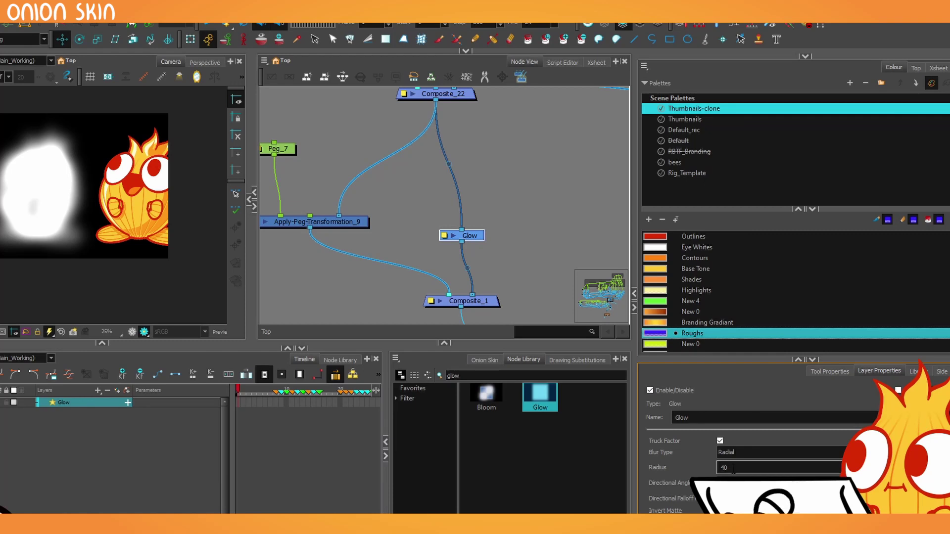
type("10")
key("Return")
left_click(472, 212)
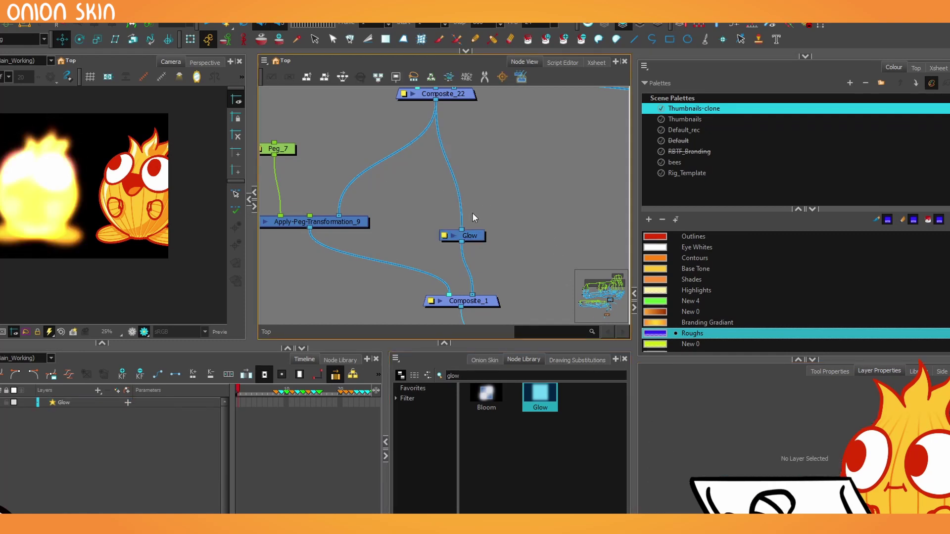
Clear the node library search and insert a Grey Scale filter between Apply-Peg-Transformation and Composite_1.
double_click(488, 376)
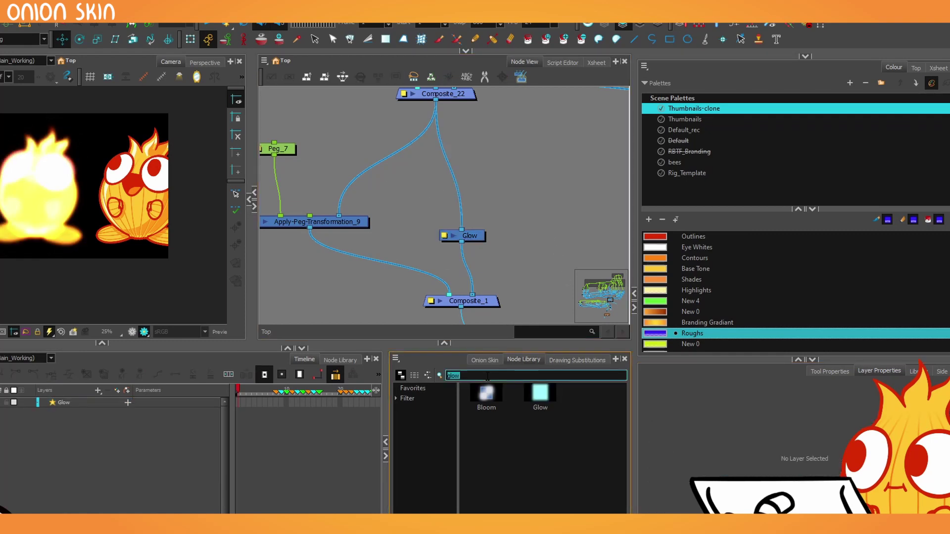
key("BackSpace")
left_click_drag(486, 411, 386, 265)
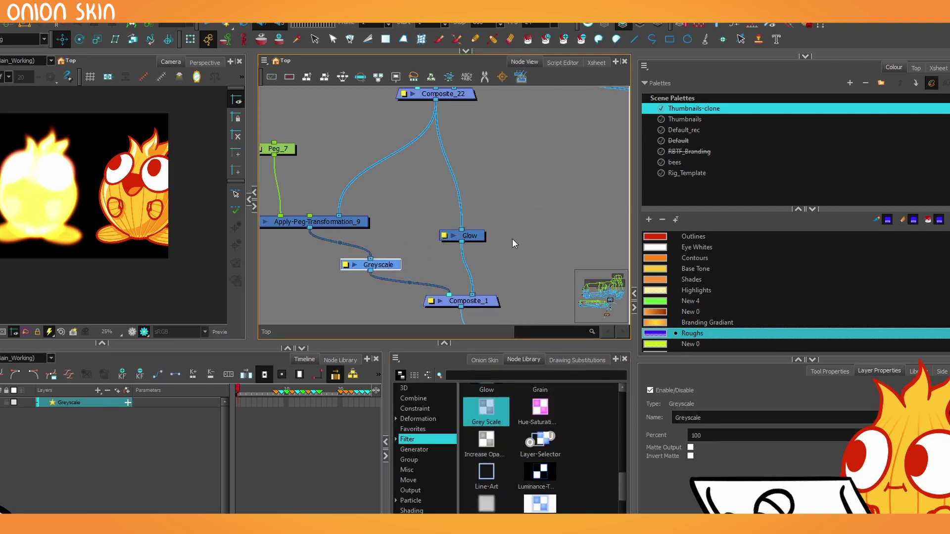
left_click(542, 233)
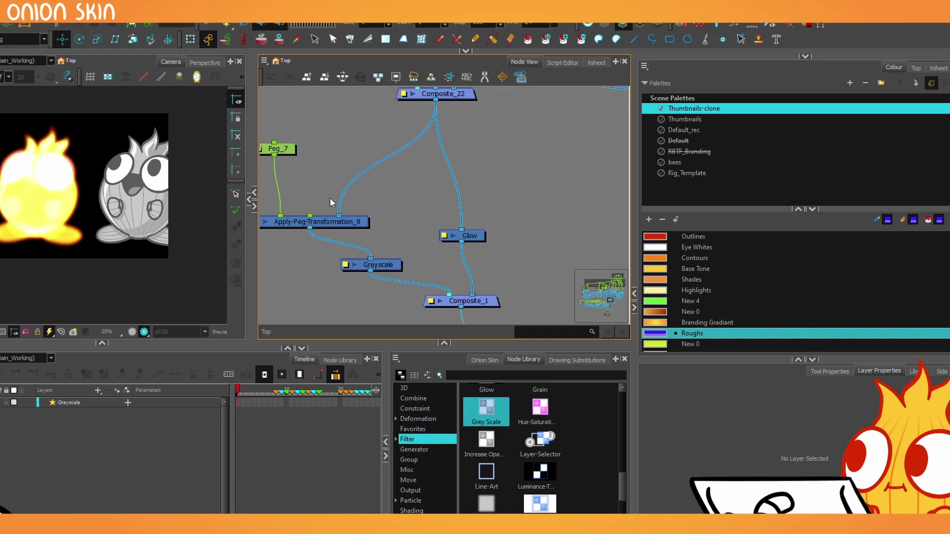
Examine how Cutter_3 and the outline and Matte-Resize nodes feed into Composite_17 in the Old_2015_branding group.
left_click_drag(329, 206, 399, 188)
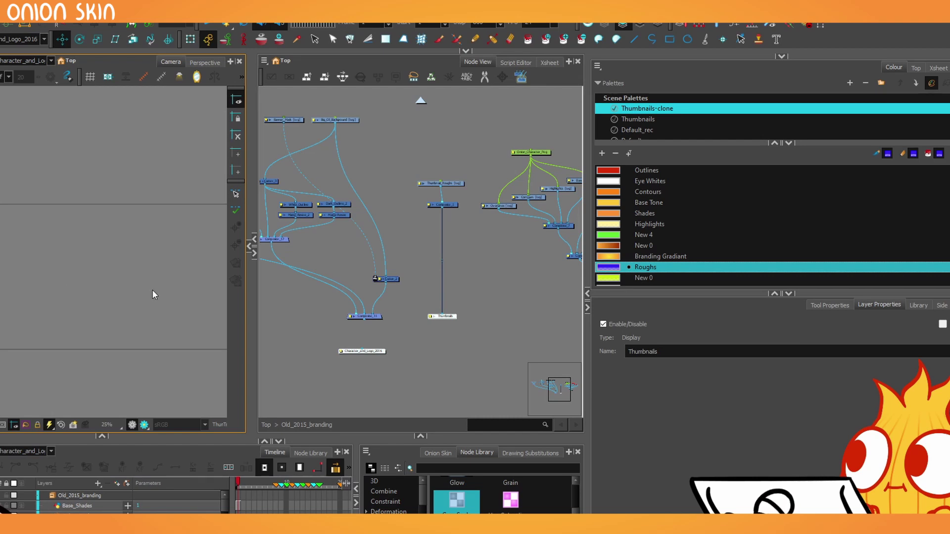
scroll(420, 272, "up", 5)
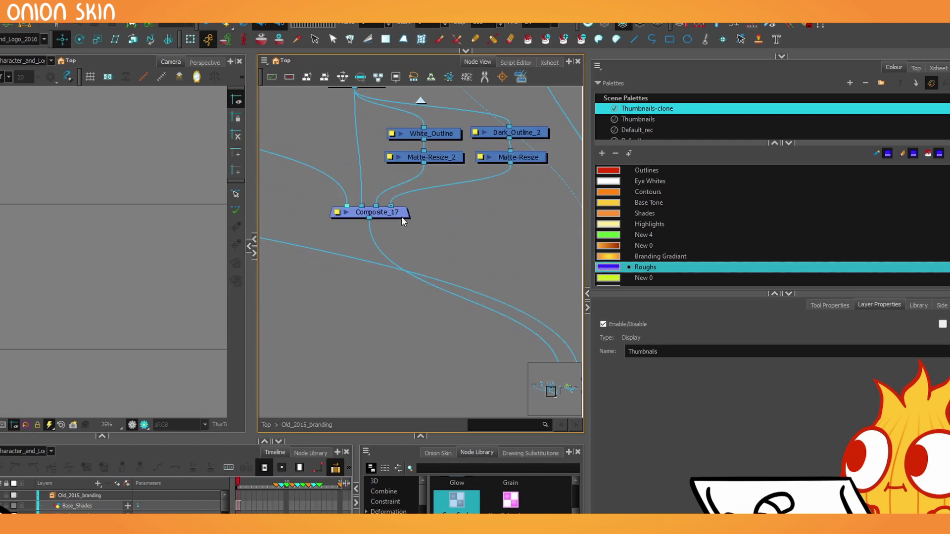
left_click_drag(402, 216, 408, 222)
left_click_drag(404, 227, 411, 321)
scroll(385, 149, "up", 1)
scroll(385, 149, "down", 1)
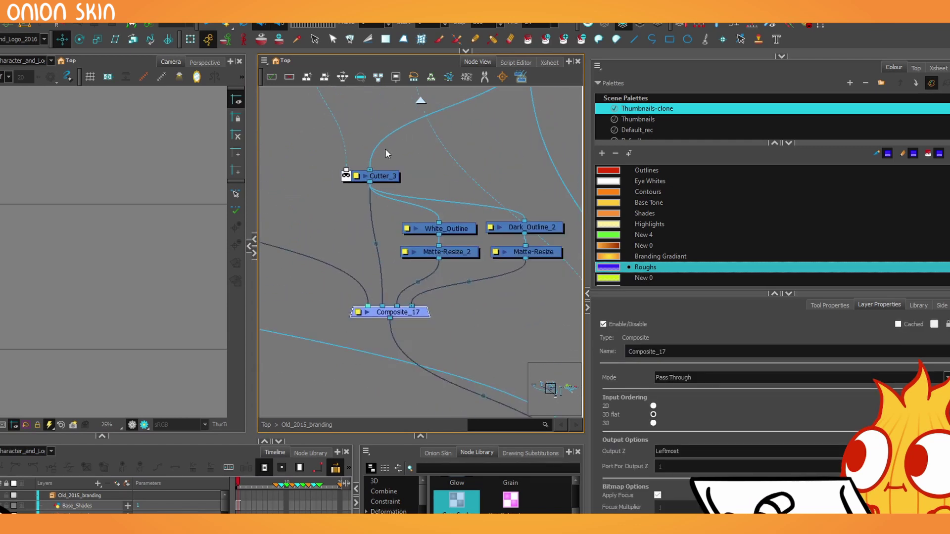
scroll(385, 153, "down", 1)
left_click(396, 169)
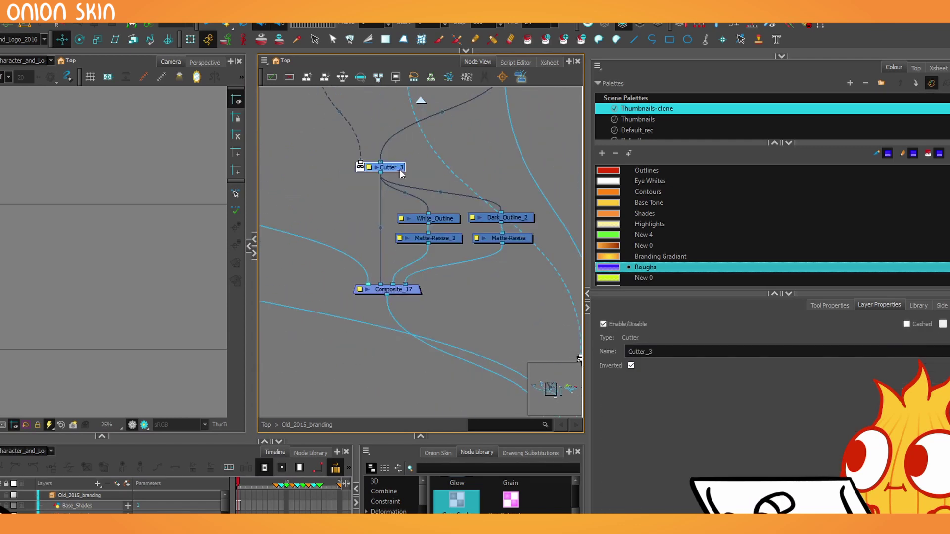
left_click(411, 183)
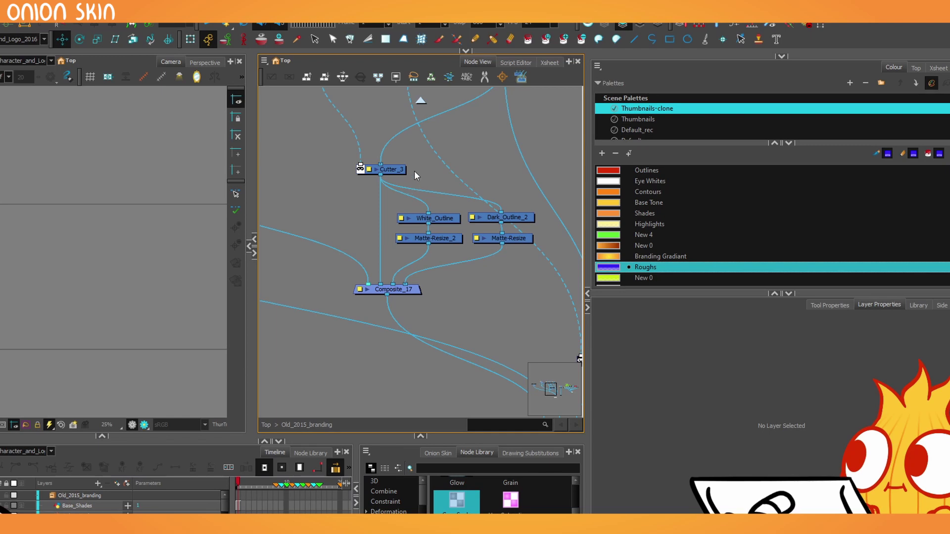
left_click_drag(414, 171, 458, 151)
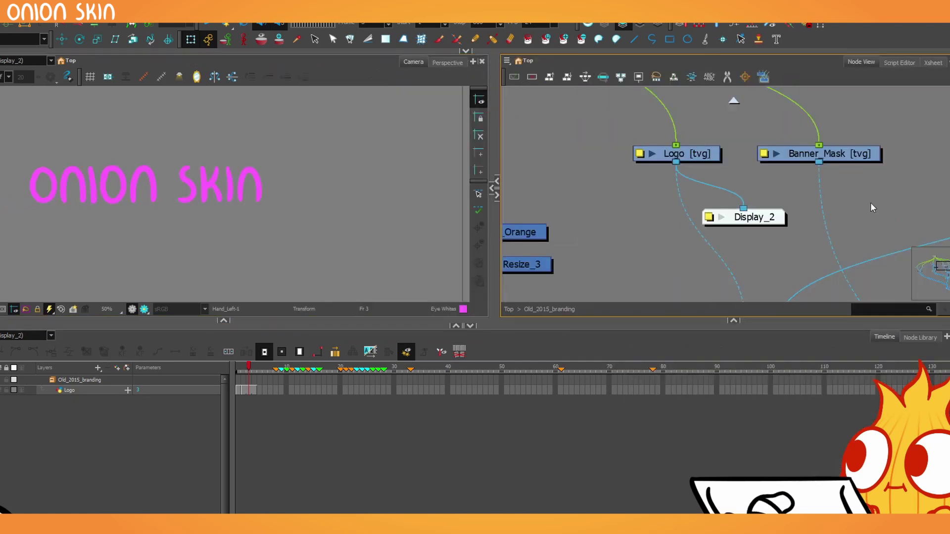
Select the whole node network inside the Old_2015_branding group.
scroll(681, 206, "down", 5)
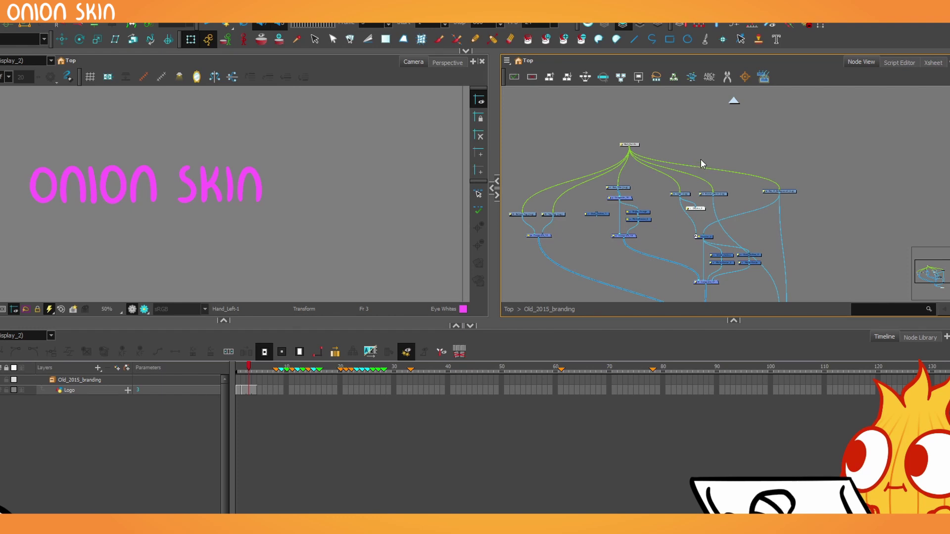
scroll(707, 108, "down", 3)
mouse_move(528, 108)
left_mouse_down()
mouse_move(656, 203)
mouse_move(787, 262)
mouse_move(711, 225)
mouse_move(537, 111)
mouse_move(514, 110)
left_mouse_up()
scroll(551, 152, "down", 1)
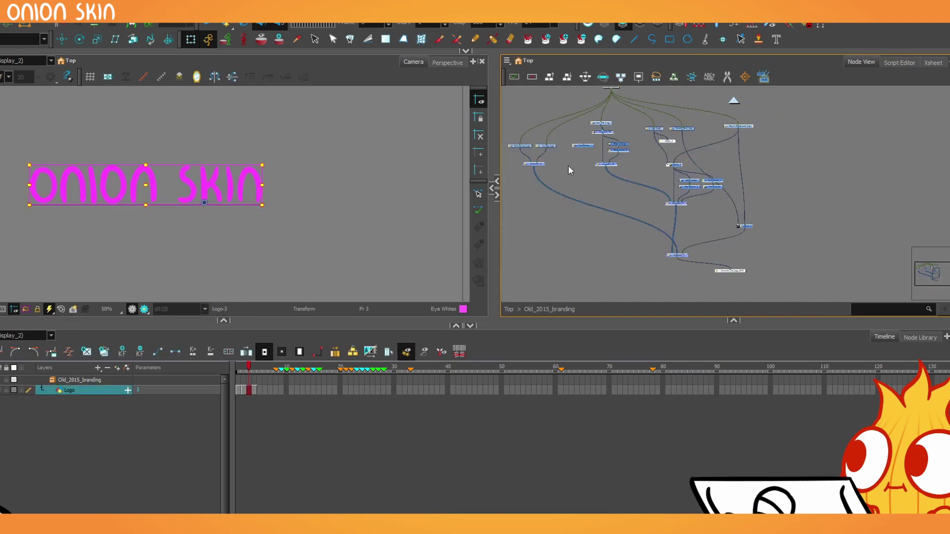
Paste a copy of the node network inside the Old_2015_branding group and delete the selected nodes.
key("ctrl+v")
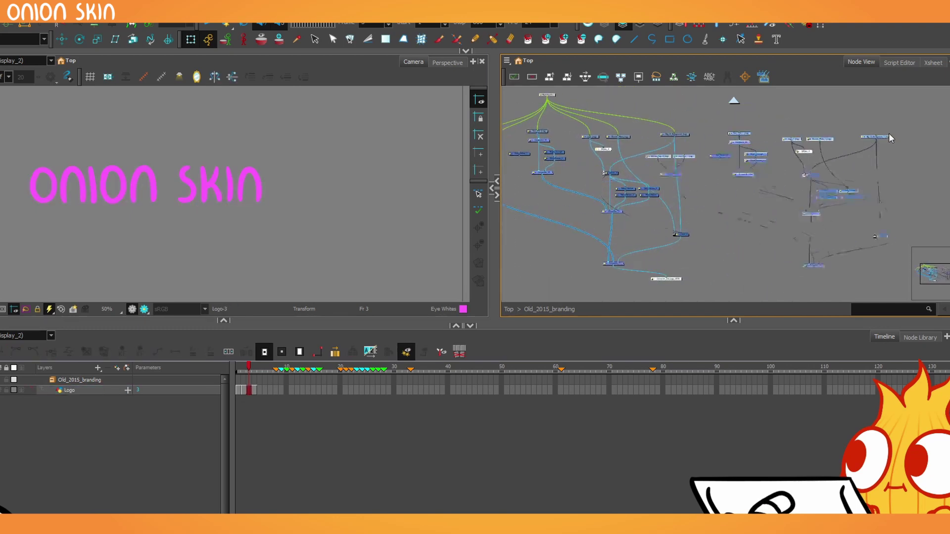
key("Delete")
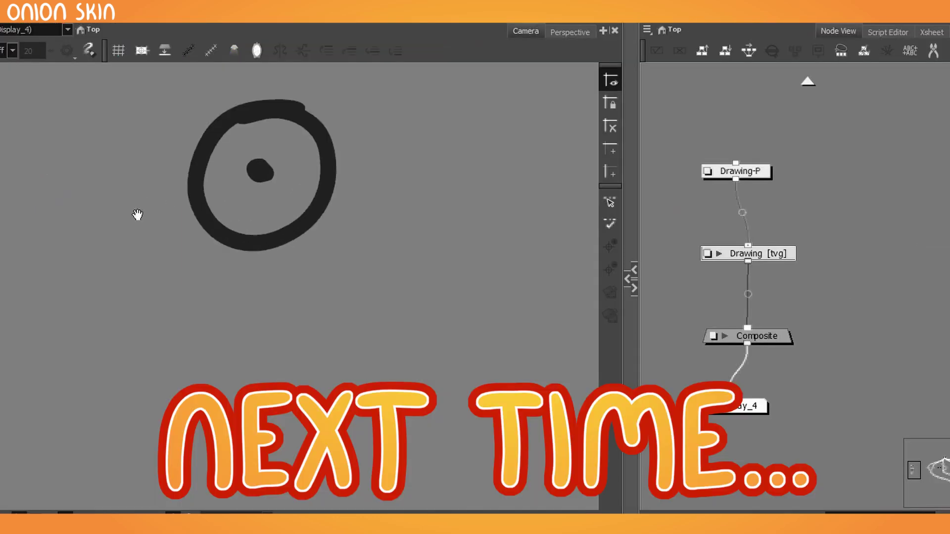
Fill in the eye's pupil and draw the duck's rounded beak, the top of its head and the back of its neck.
left_click_drag(137, 215, 170, 255)
mouse_move(293, 213)
left_mouse_down()
mouse_move(268, 221)
mouse_move(296, 226)
left_mouse_up()
mouse_move(226, 207)
left_mouse_down()
mouse_move(140, 240)
mouse_move(55, 252)
mouse_move(100, 324)
left_mouse_up()
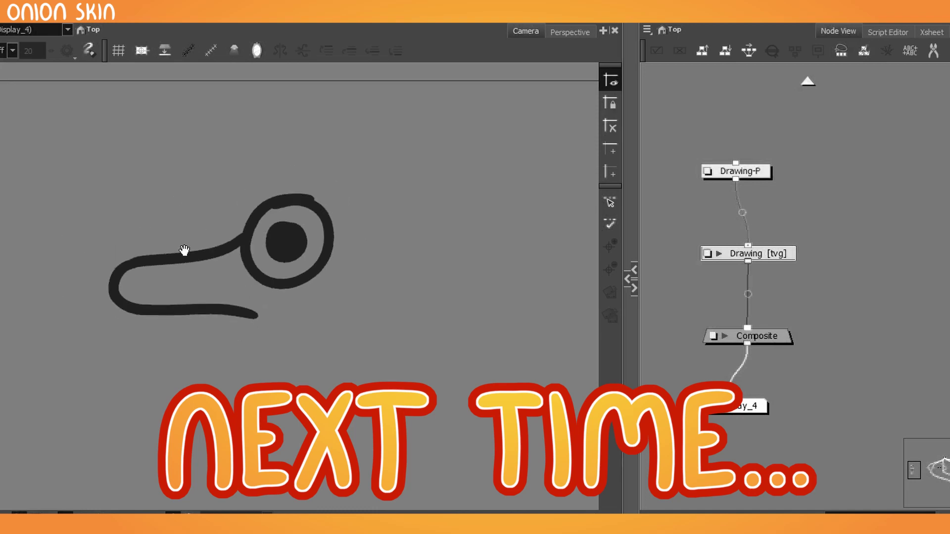
mouse_move(217, 198)
left_mouse_down()
mouse_move(227, 178)
mouse_move(352, 229)
mouse_move(247, 386)
left_mouse_up()
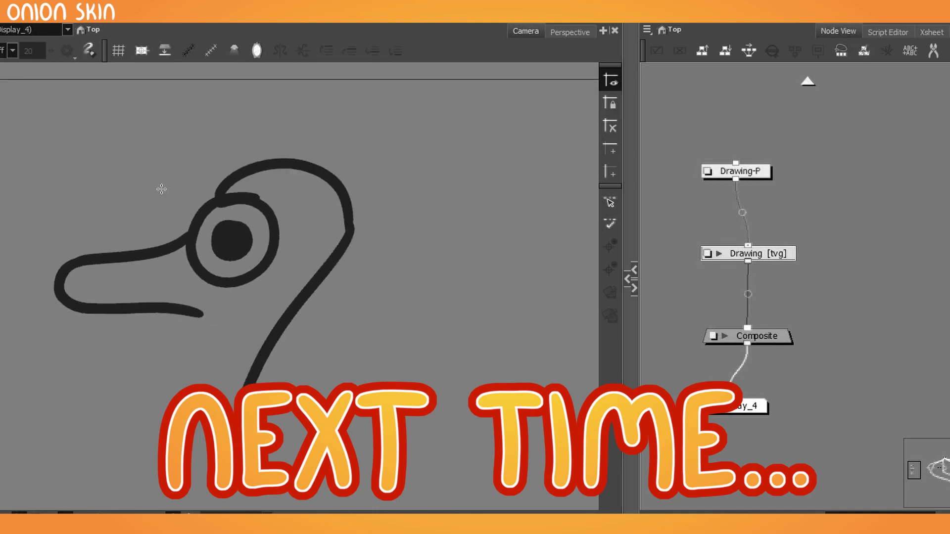
Draw the duck's second eye, the front of its neck and its body outline with a pointed tail and rounded belly.
mouse_move(161, 189)
left_mouse_down()
mouse_move(131, 225)
mouse_move(173, 184)
left_mouse_up()
left_click_drag(149, 203, 166, 218)
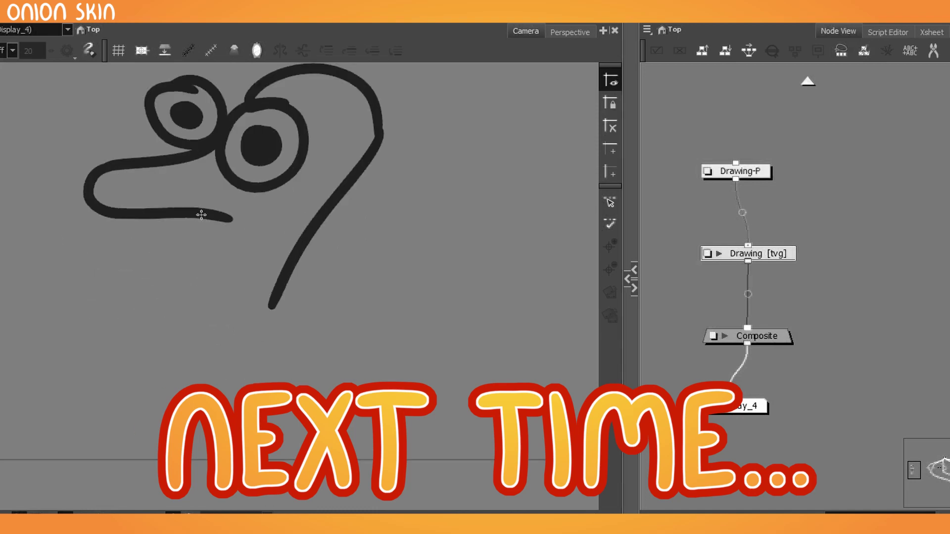
left_click_drag(203, 218, 177, 316)
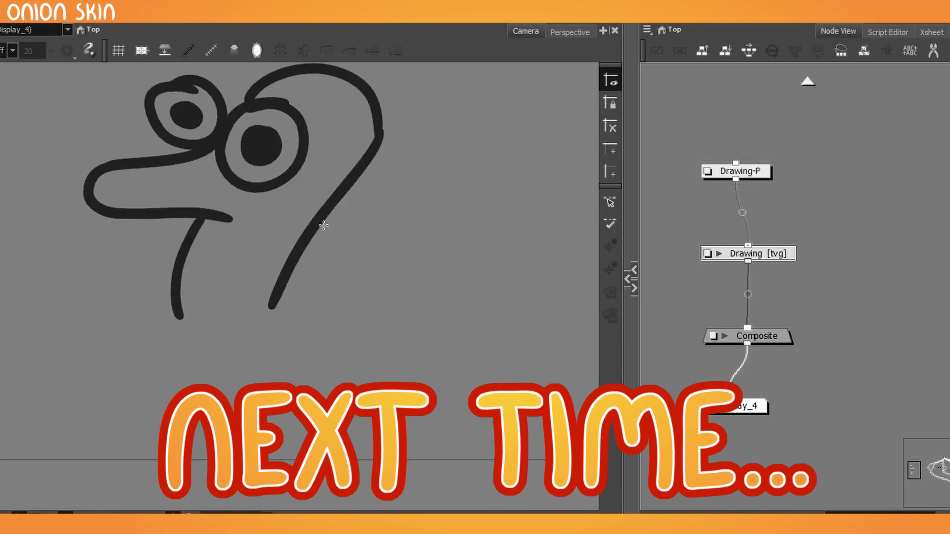
mouse_move(323, 226)
left_mouse_down()
mouse_move(483, 228)
mouse_move(285, 421)
left_mouse_up()
mouse_move(178, 309)
left_mouse_down()
mouse_move(203, 388)
mouse_move(372, 457)
left_mouse_up()
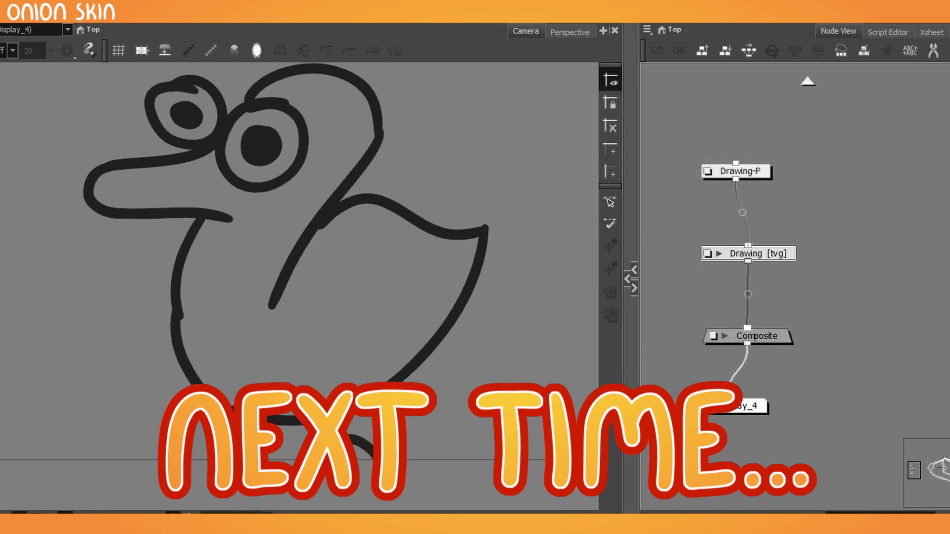